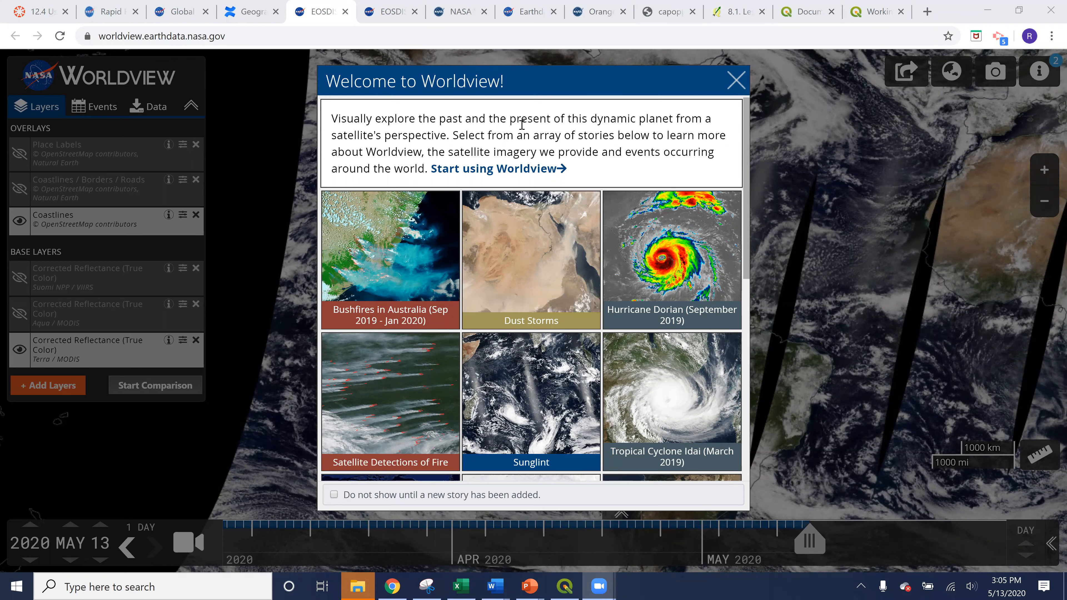
# Step: Browse the featured story gallery and open the story Bushfires in Australia (Sep 2019 - Jan 2020)
pyautogui.scroll(-5, 521, 130)
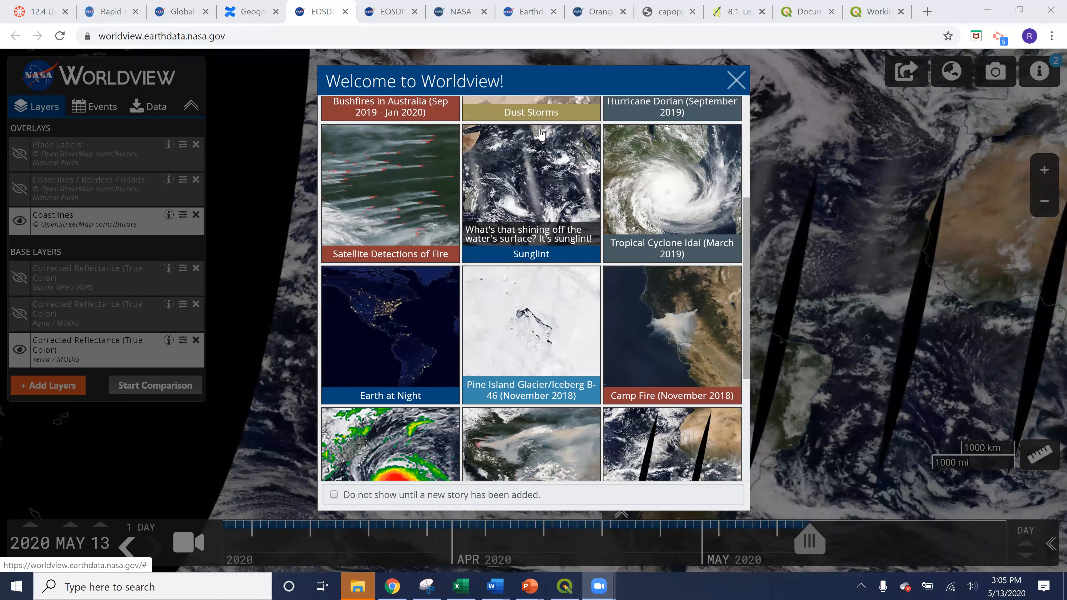
pyautogui.scroll(-5, 406, 279)
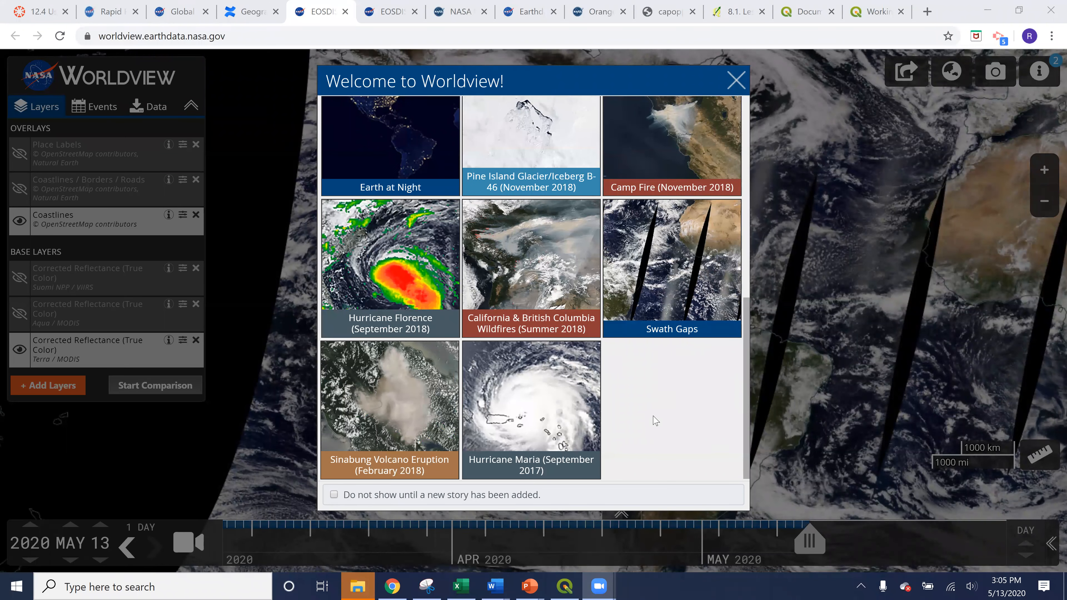
pyautogui.scroll(5, 657, 417)
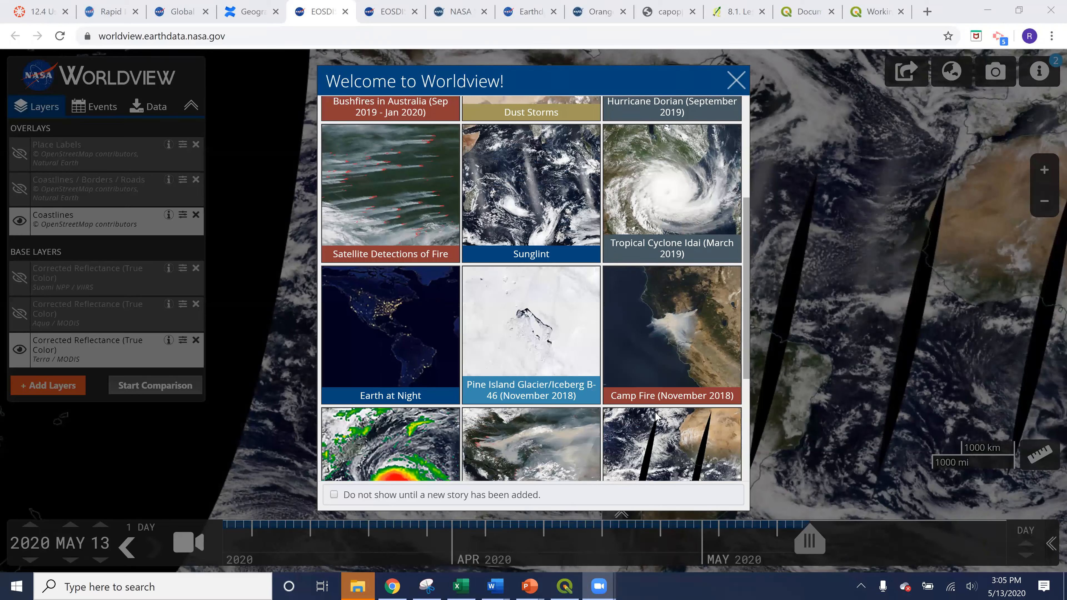
pyautogui.scroll(2, 657, 417)
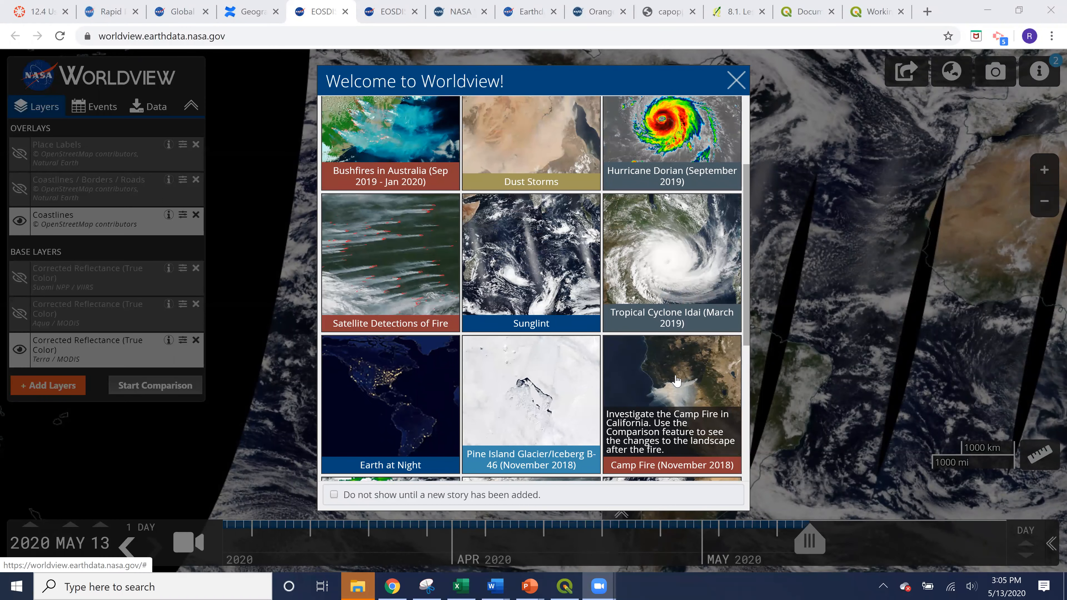
pyautogui.scroll(3, 676, 380)
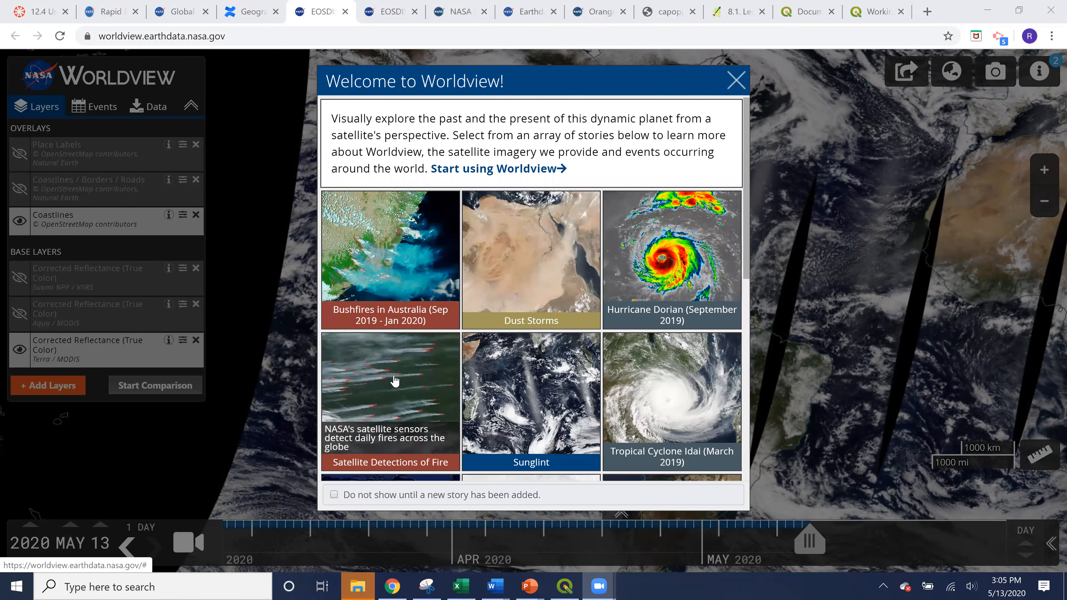
pyautogui.click(367, 253)
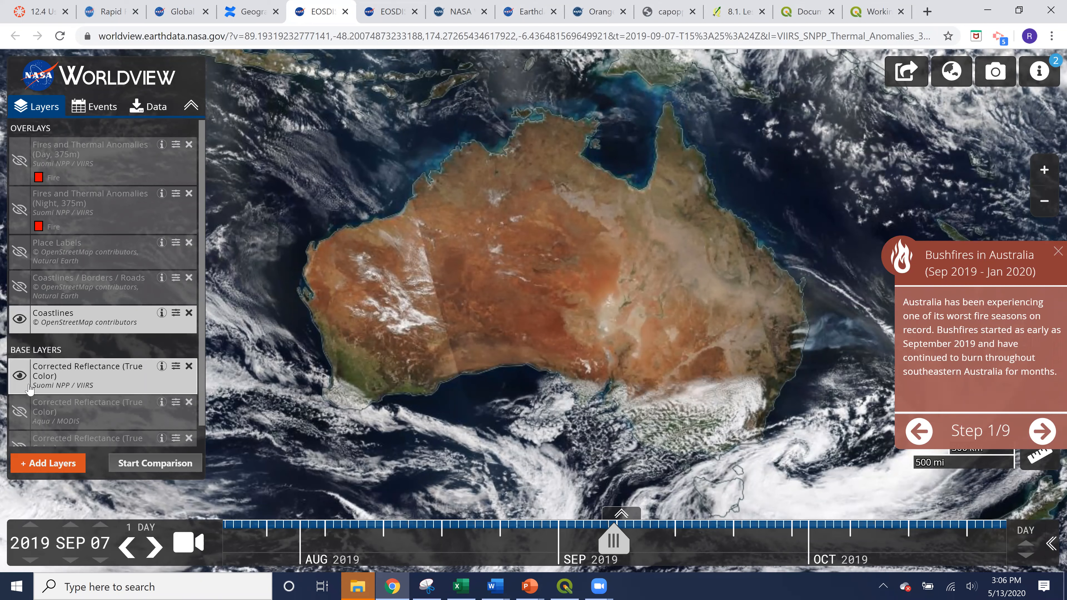
# Step: Go through the bushfire story's opening steps and return to step 2, showing the 7 September 2019 fires
pyautogui.click(20, 376)
pyautogui.click(21, 376)
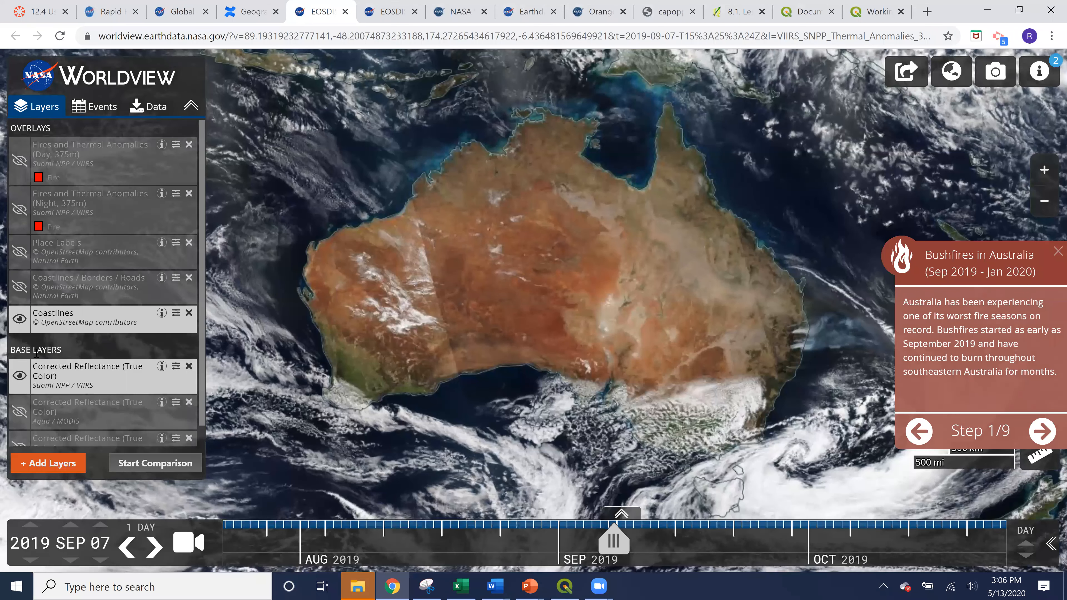
pyautogui.click(1036, 436)
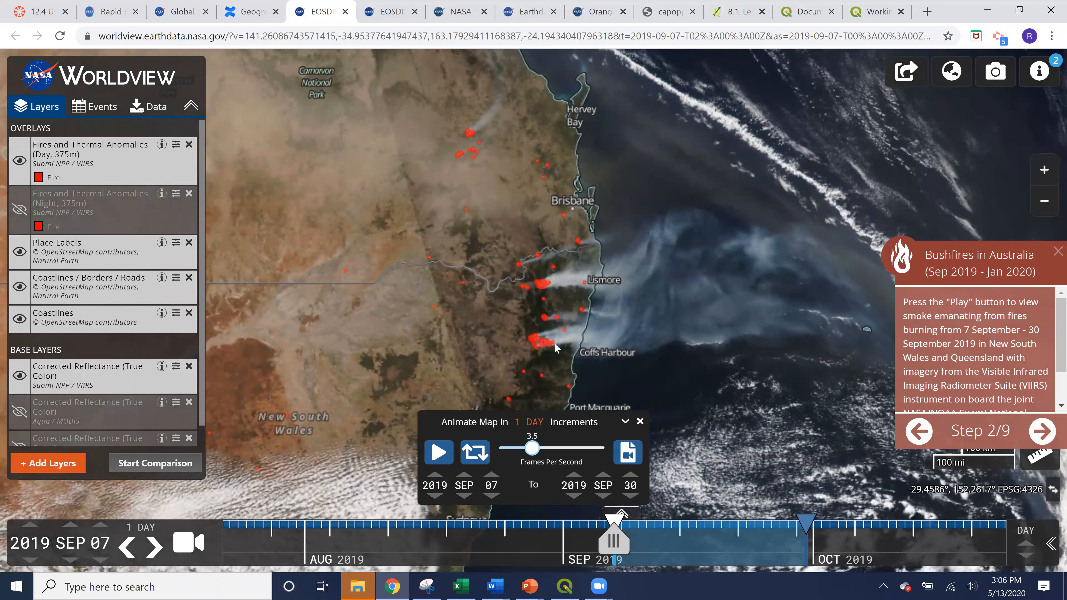
pyautogui.click(1045, 433)
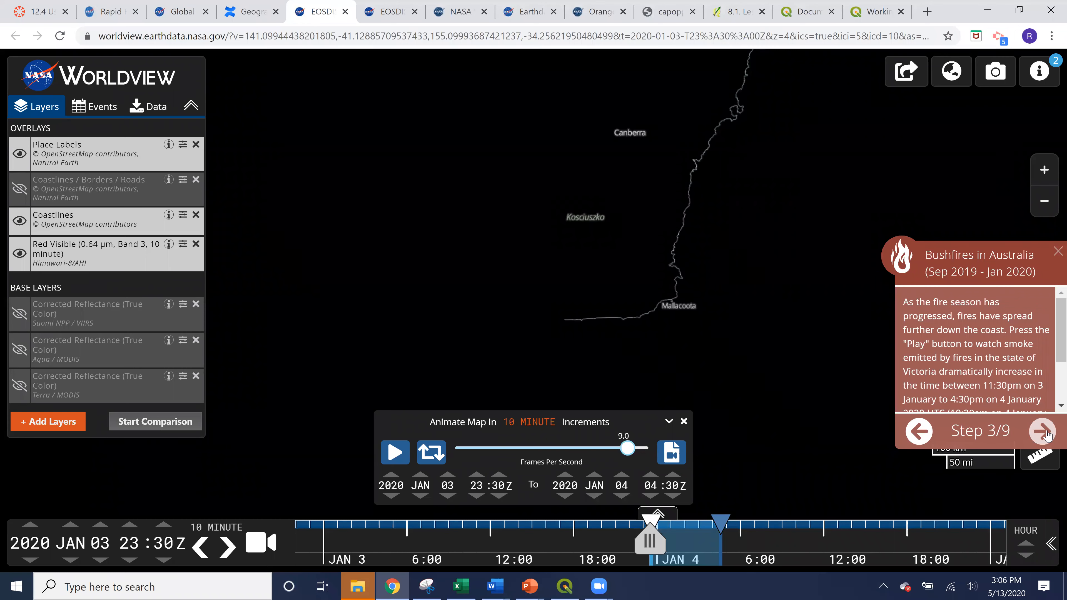
pyautogui.click(918, 431)
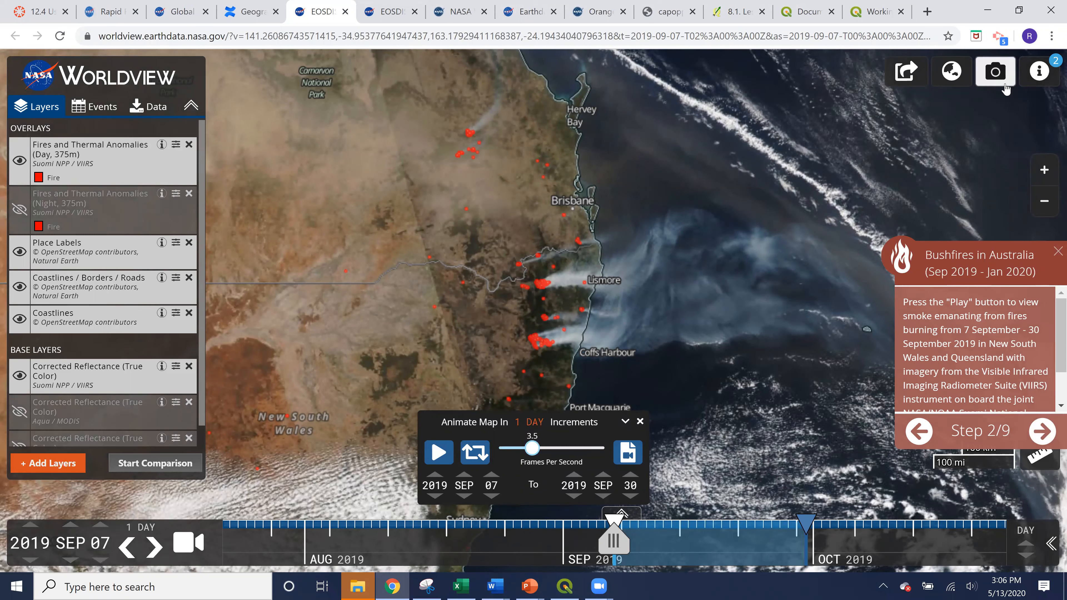
# Step: Start a map snapshot and frame the burning coastal strip from north of Brisbane down to Port Macquarie
pyautogui.click(995, 74)
pyautogui.moveTo(466, 234); pyautogui.dragTo(497, 123)
pyautogui.moveTo(492, 82); pyautogui.dragTo(492, 86)
pyautogui.moveTo(576, 292); pyautogui.dragTo(578, 305)
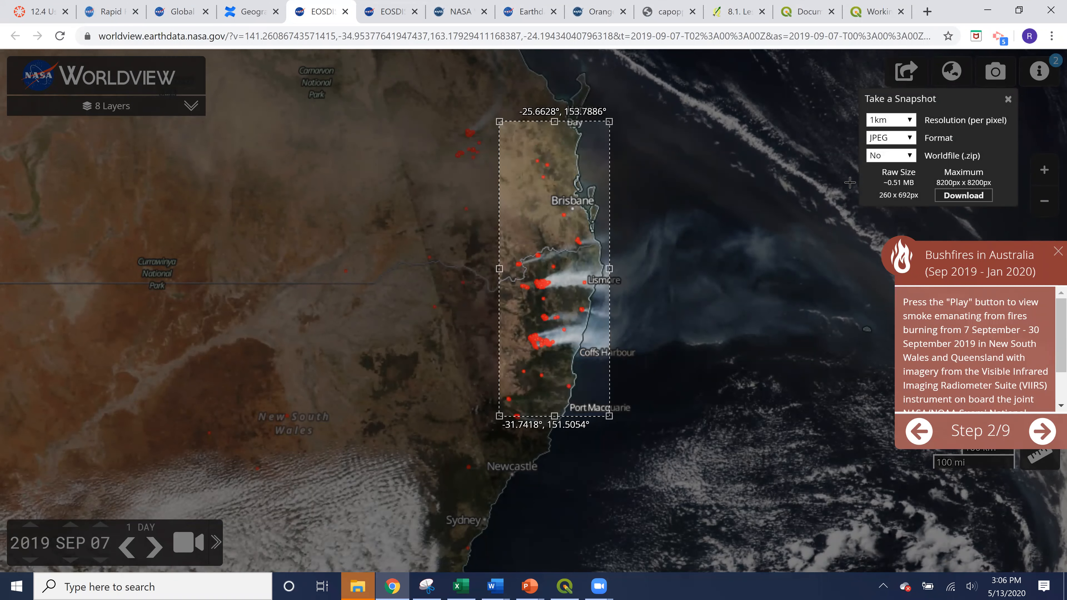
# Step: Include a worldfile with the snapshot, keep 1km resolution and JPEG format, and download it
pyautogui.click(908, 121)
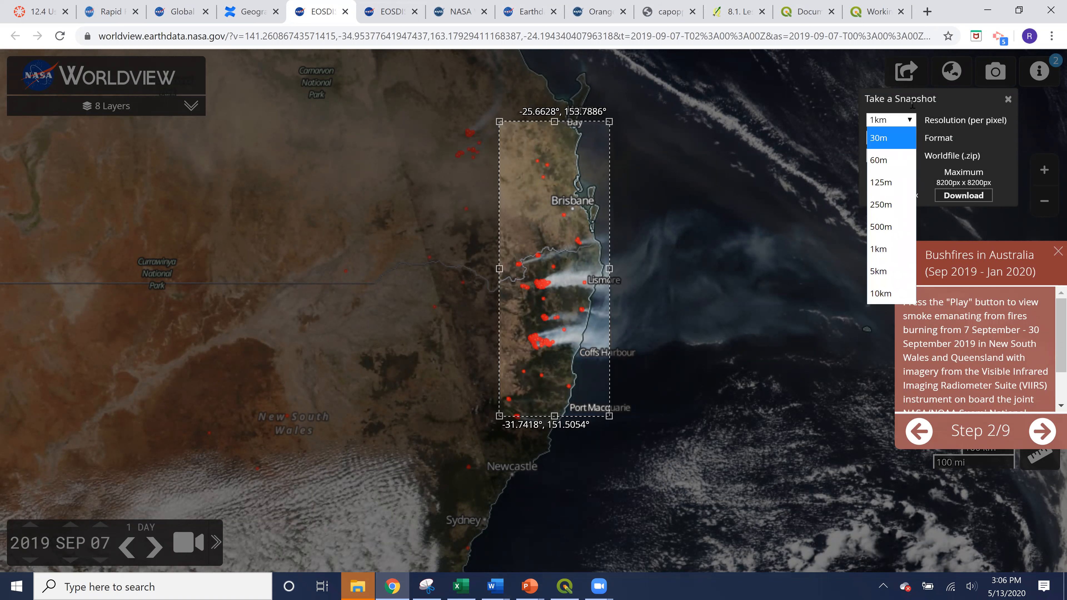
pyautogui.click(911, 111)
pyautogui.click(909, 122)
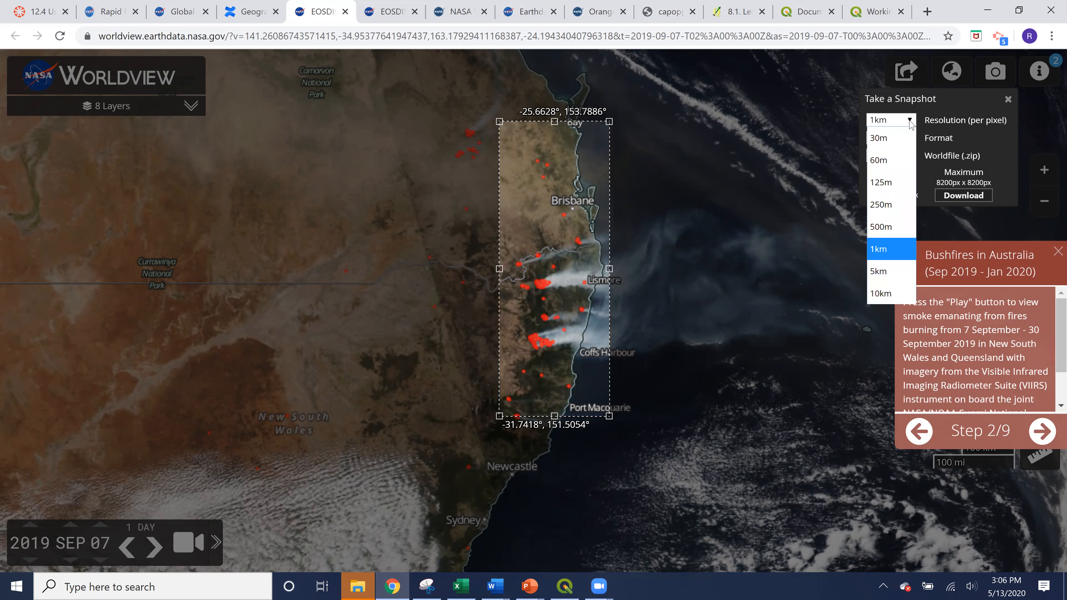
pyautogui.click(909, 122)
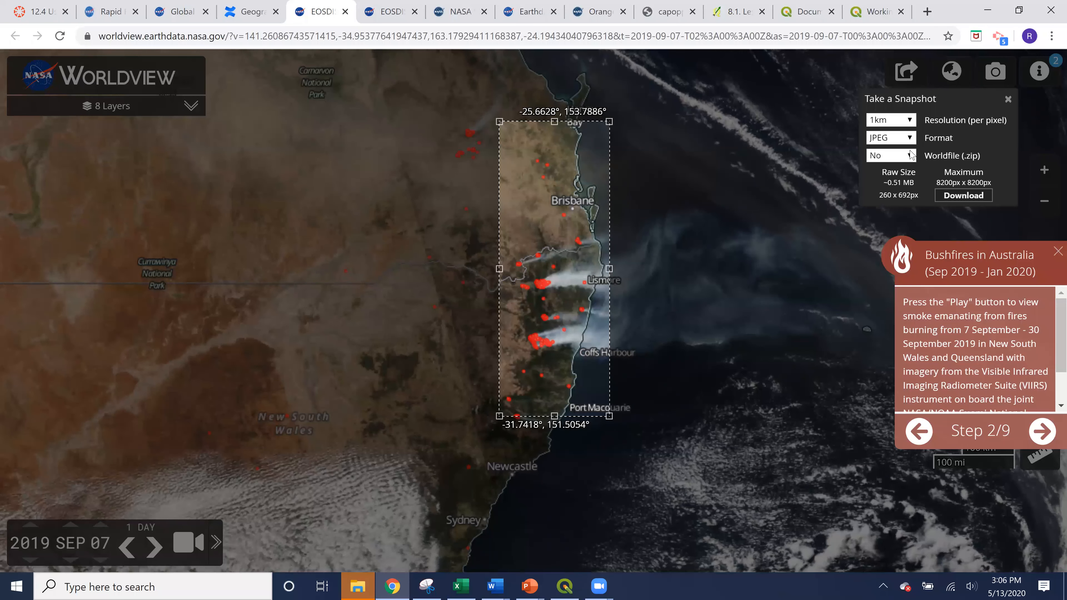
pyautogui.click(912, 155)
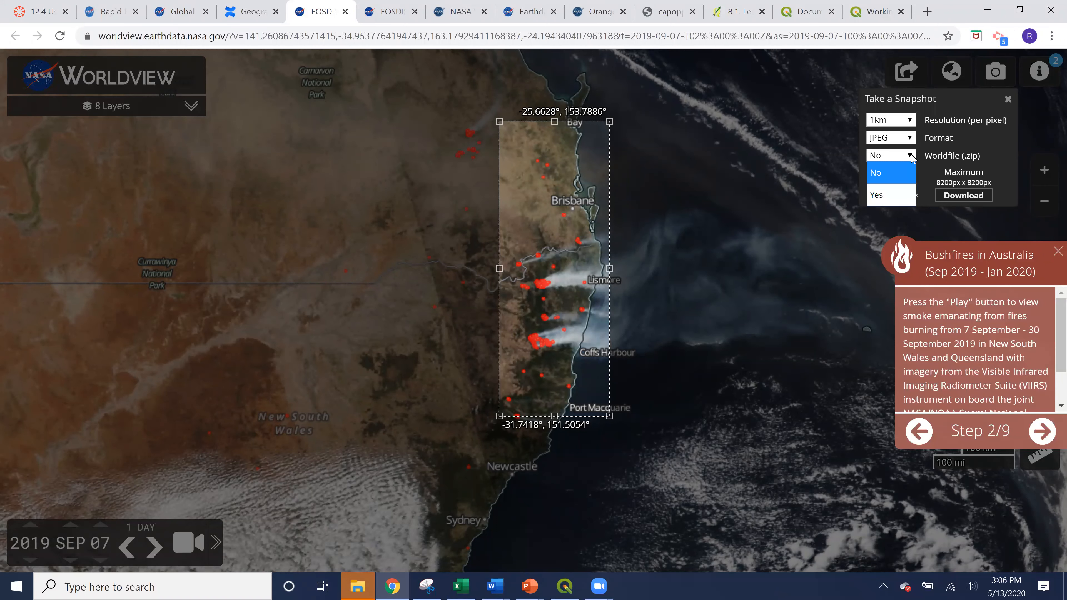
pyautogui.click(873, 196)
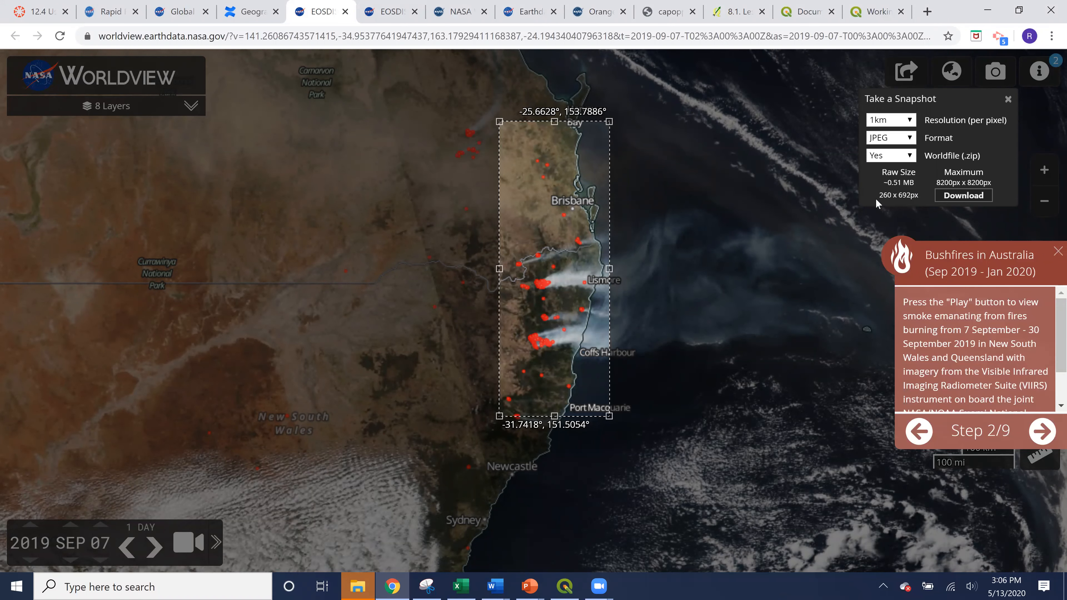
pyautogui.click(943, 198)
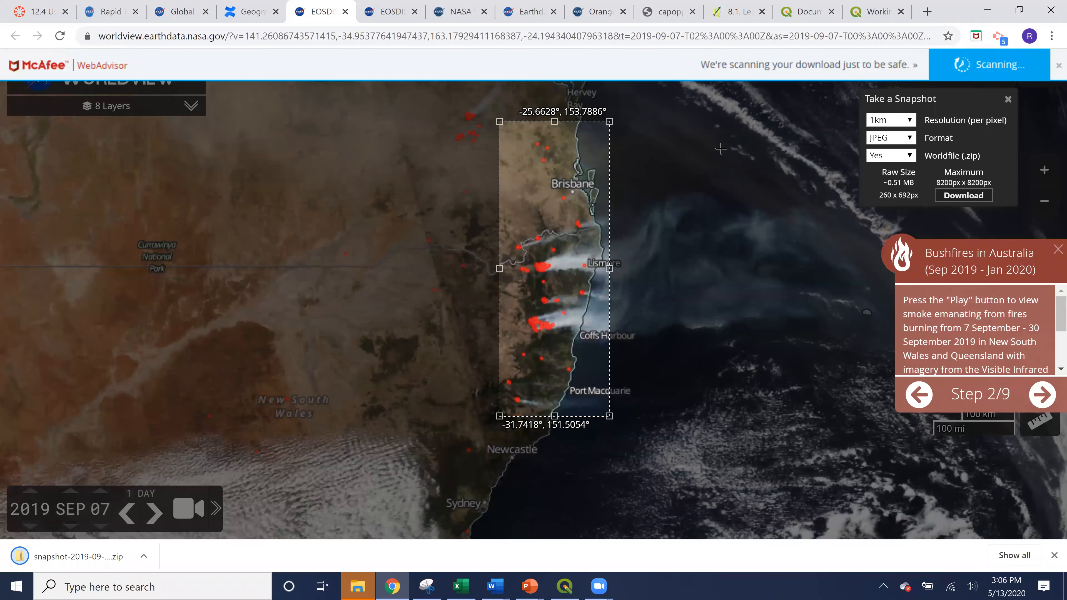
# Step: Open the downloaded snapshot zip, extract its files into Mesa_Ex > GISG104_Ex, and close the folder windows
pyautogui.click(147, 557)
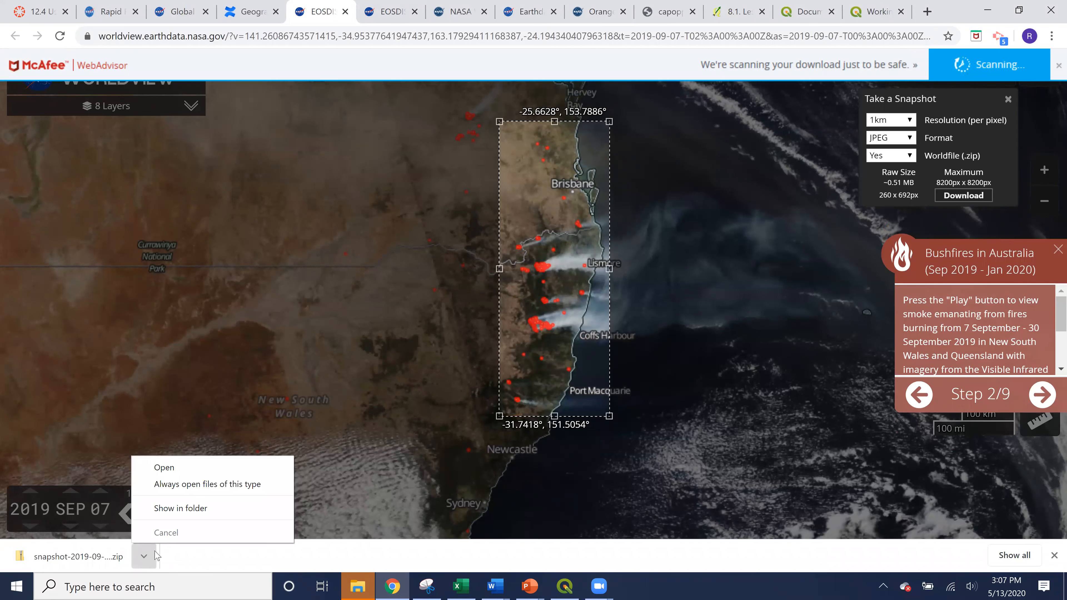
pyautogui.click(164, 467)
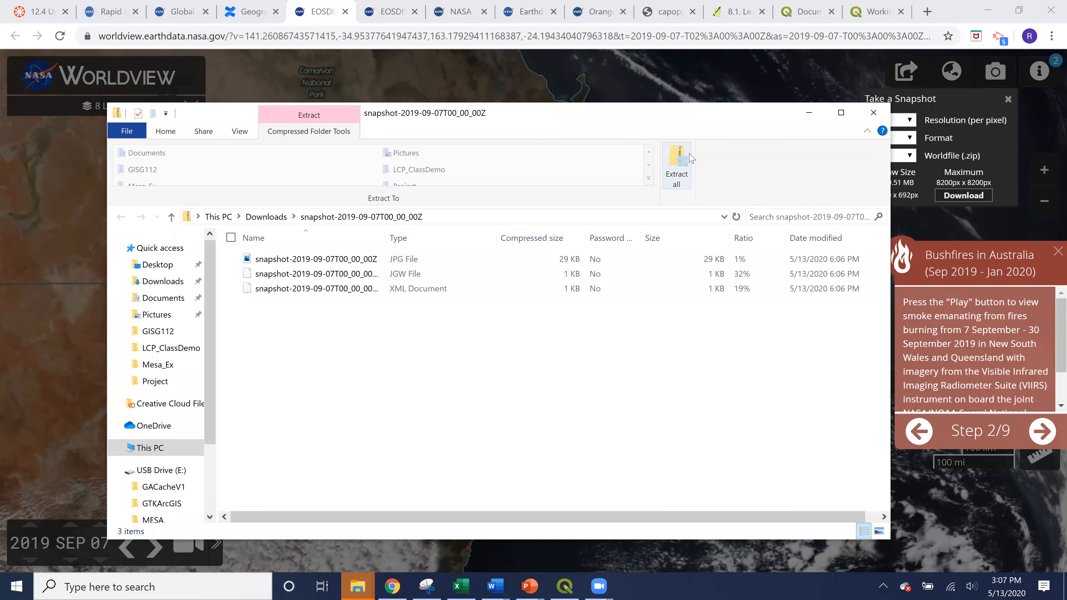
pyautogui.click(689, 159)
pyautogui.click(676, 230)
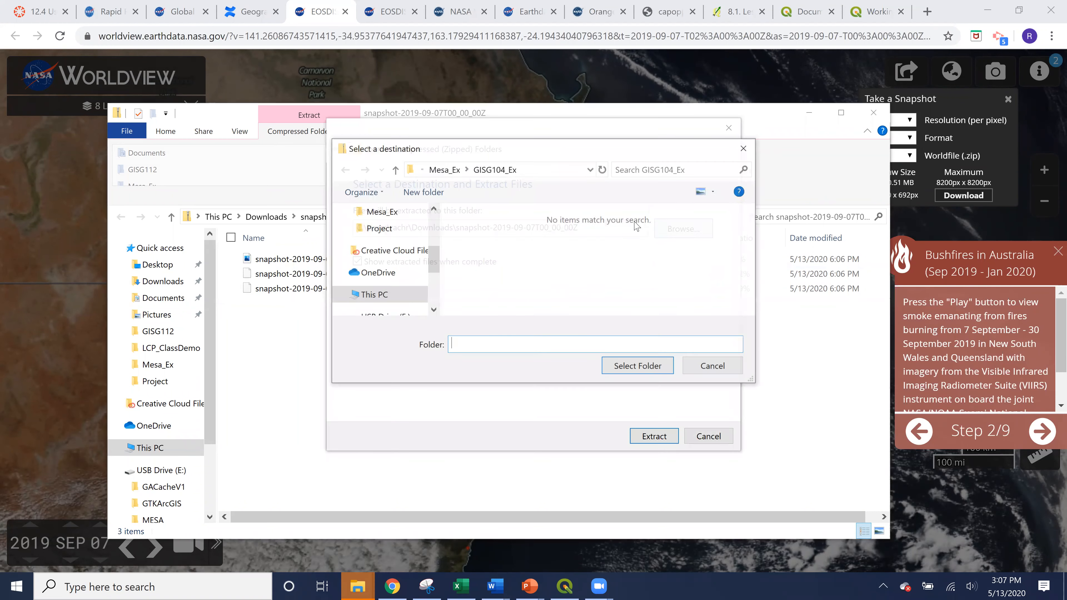
pyautogui.click(492, 168)
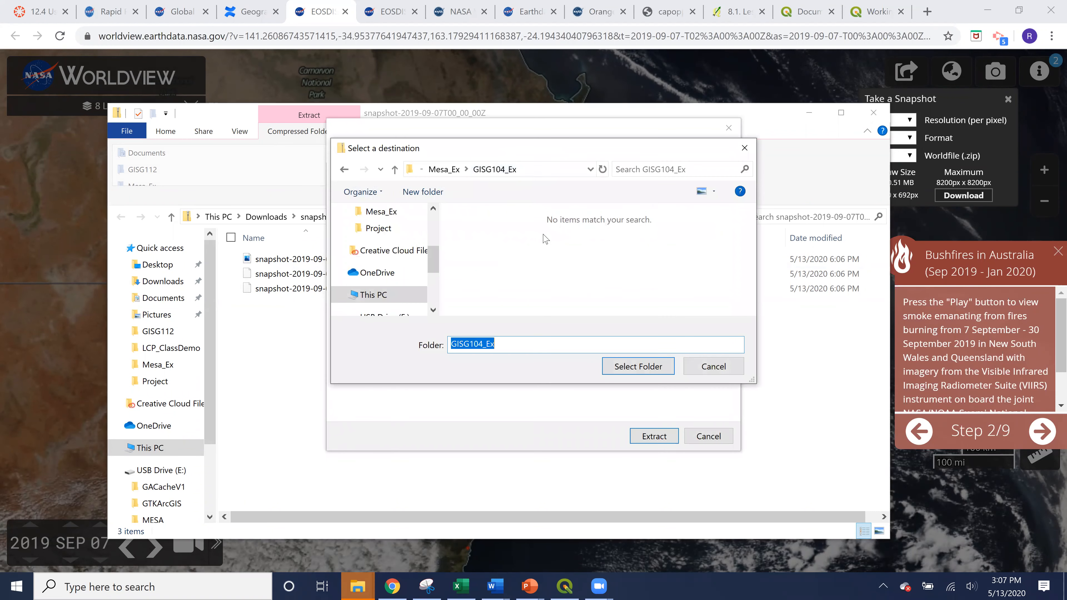
pyautogui.click(630, 367)
pyautogui.click(668, 439)
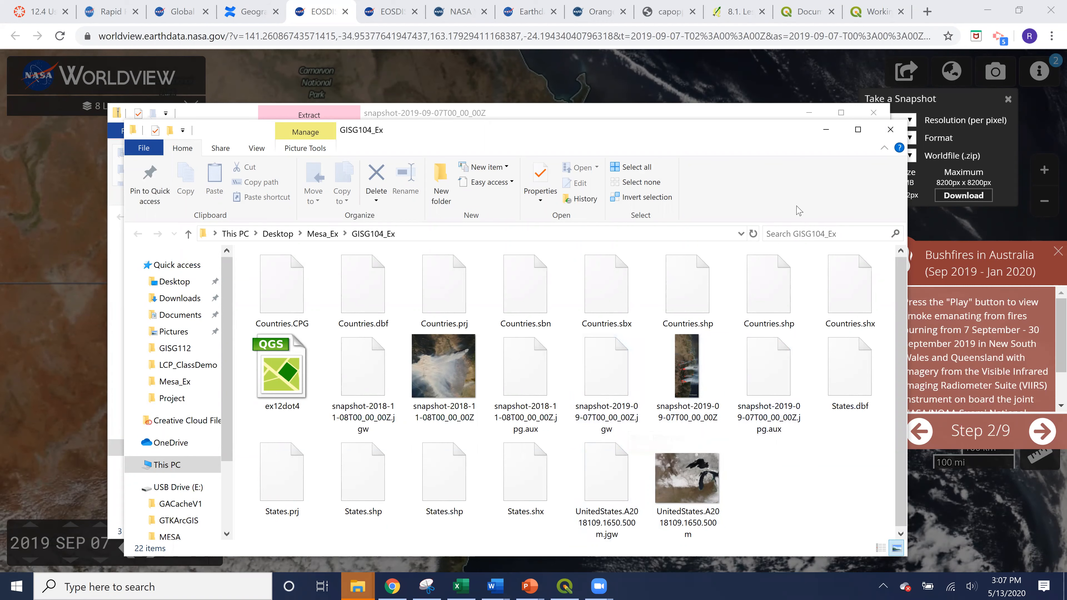
pyautogui.click(890, 129)
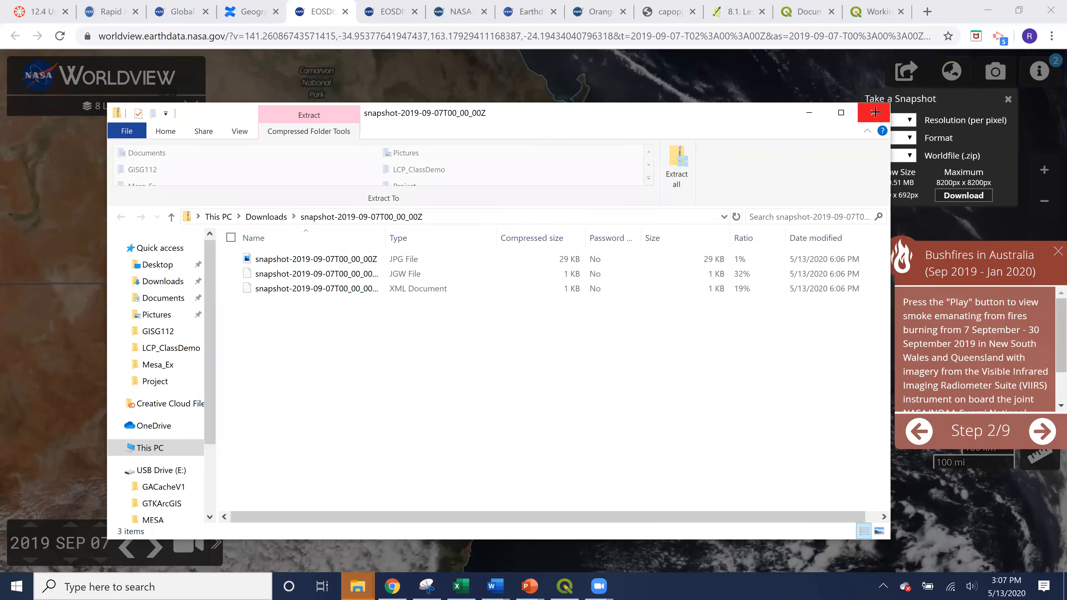
pyautogui.click(876, 113)
# Step: Switch to QGIS and add snapshot-2019-09-07T00_00_00Z.jpg from the GISG104_Ex folder to the project
pyautogui.click(566, 587)
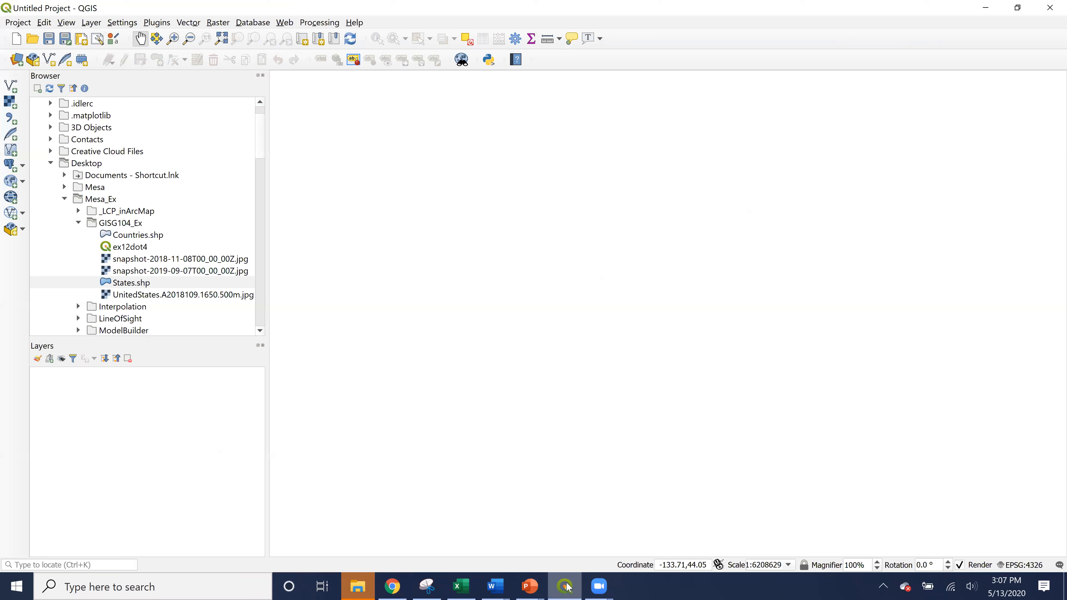
pyautogui.click(123, 226)
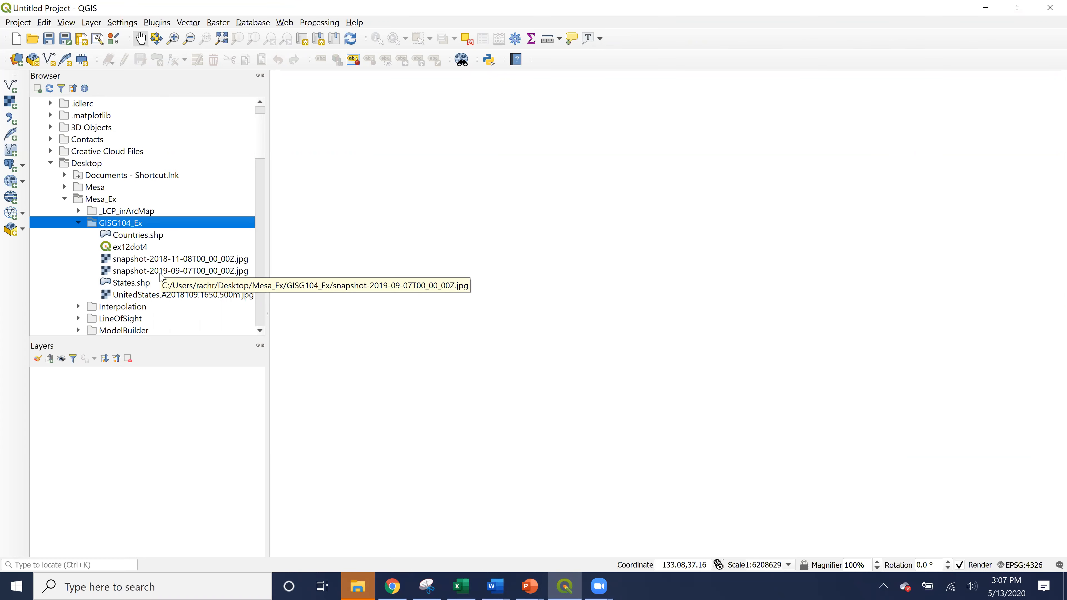
pyautogui.moveTo(160, 273)
pyautogui.mouseDown()
pyautogui.moveTo(164, 358)
pyautogui.moveTo(144, 425)
pyautogui.mouseUp()
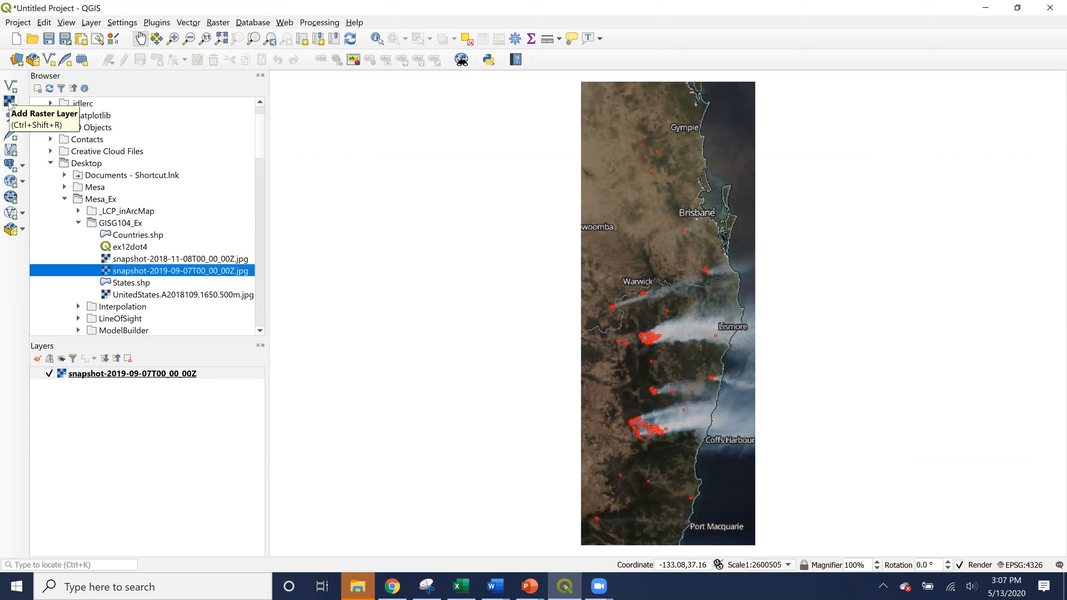
# Step: Add Countries.shp from GISG104_Ex to the project and place its layer beneath the snapshot layer
pyautogui.click(145, 236)
pyautogui.moveTo(144, 247); pyautogui.dragTo(130, 443)
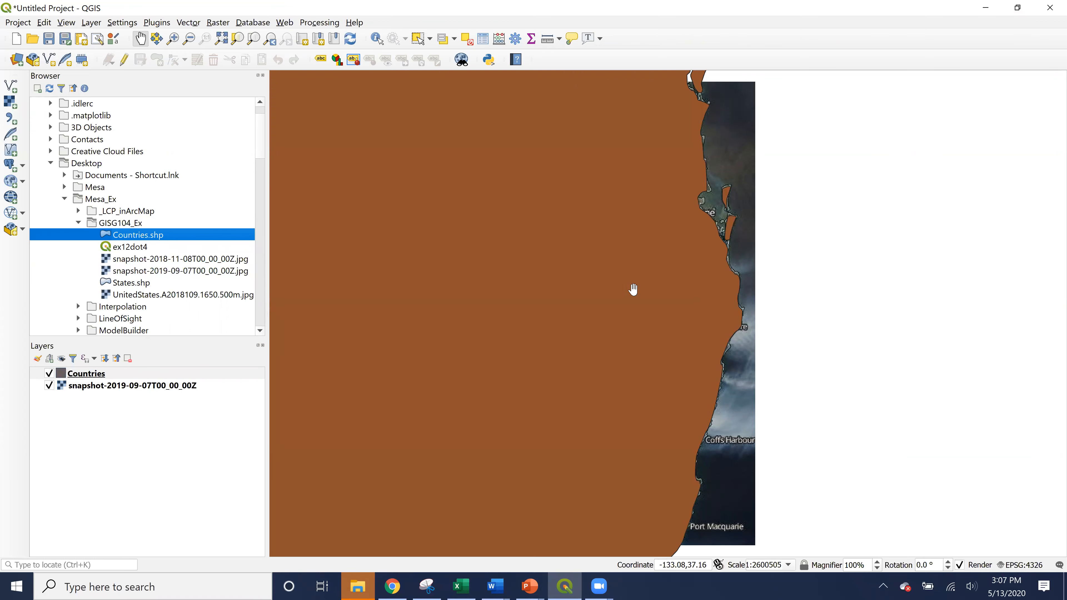
pyautogui.scroll(-2, 639, 286)
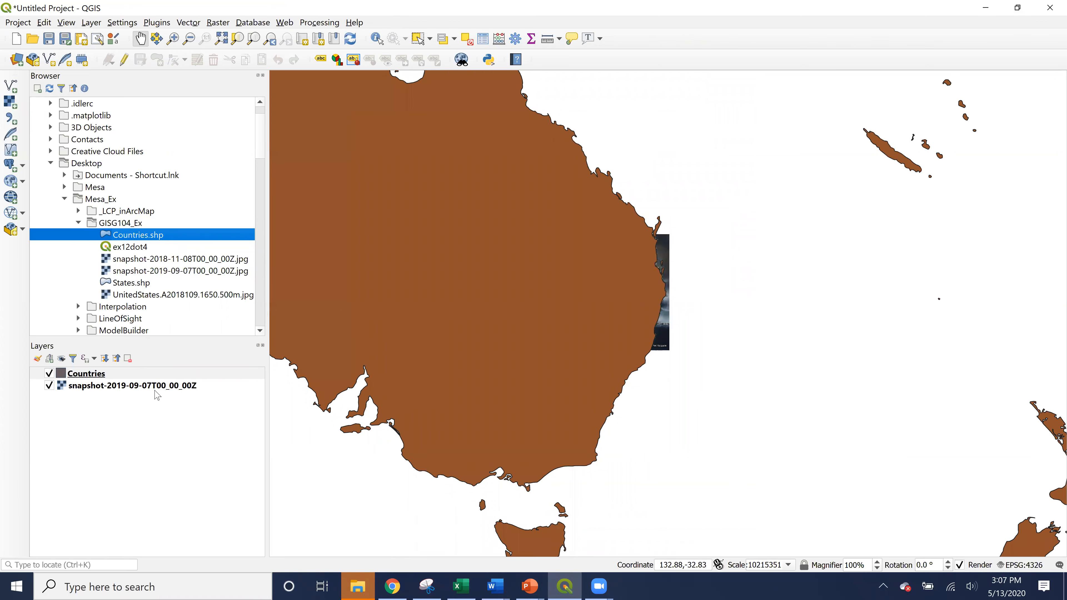
pyautogui.moveTo(190, 381); pyautogui.dragTo(84, 371)
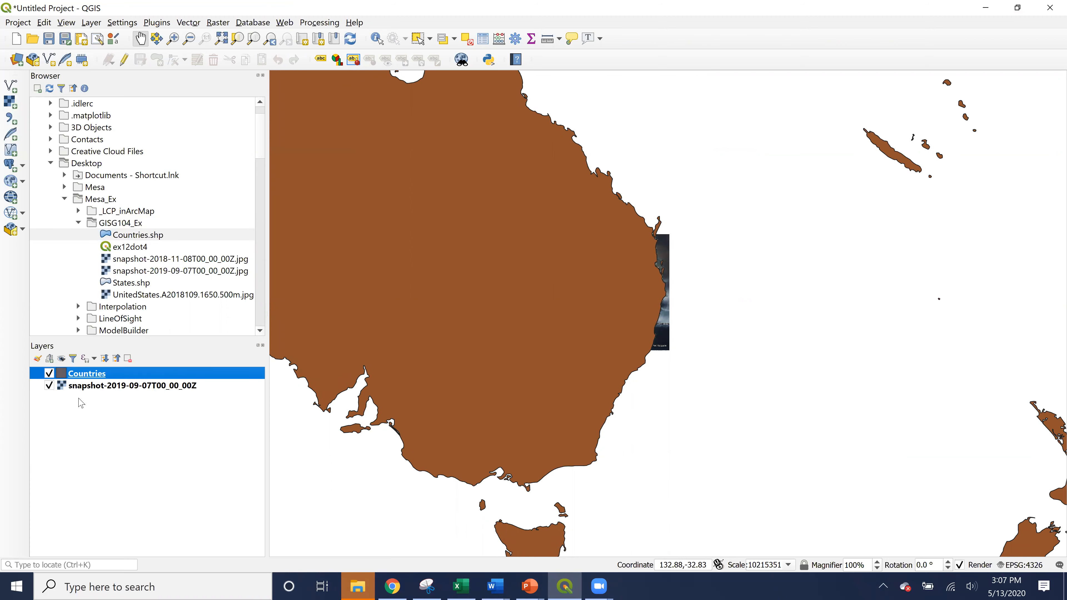
# Step: Examine the snapshot layer's information, including its coordinate reference system, and close its properties
pyautogui.rightClick(105, 375)
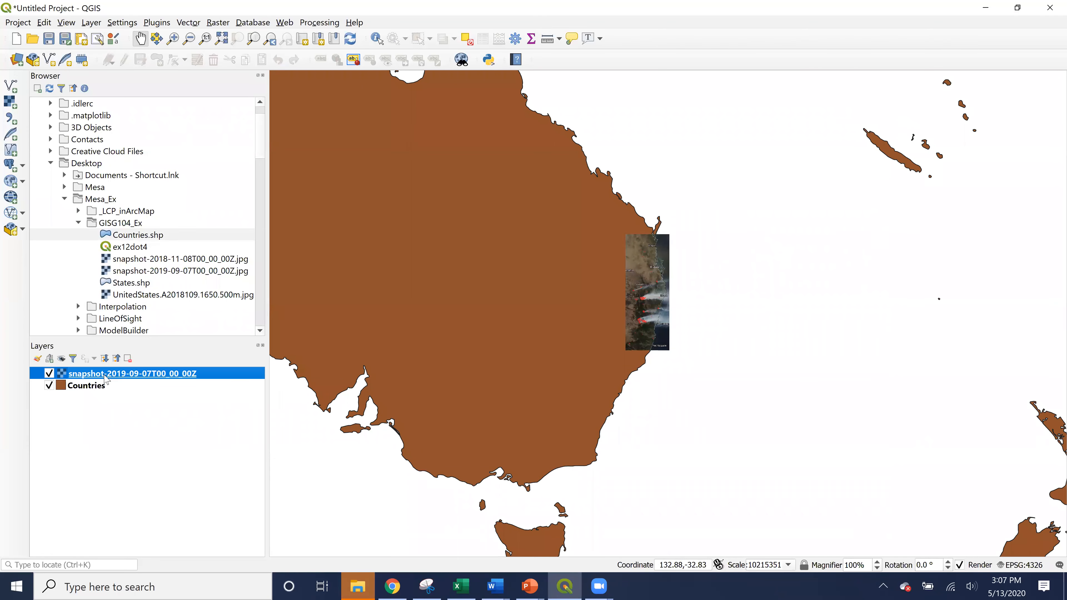
pyautogui.click(147, 549)
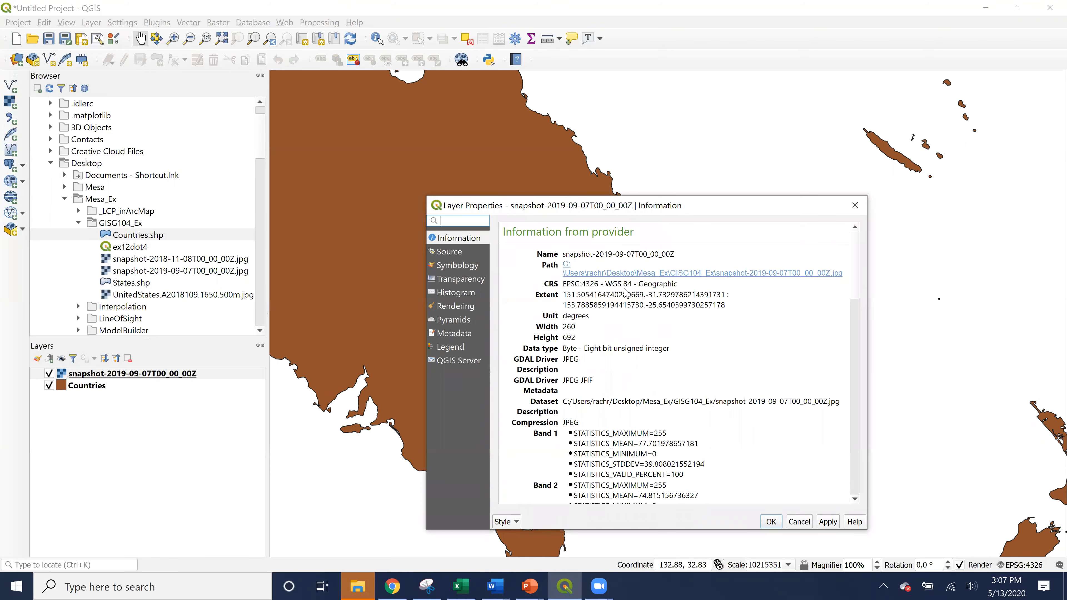
pyautogui.click(855, 205)
# Step: Examine the Countries layer's source settings and information for its coordinate reference system, and close its properties
pyautogui.click(87, 387)
pyautogui.rightClick(87, 388)
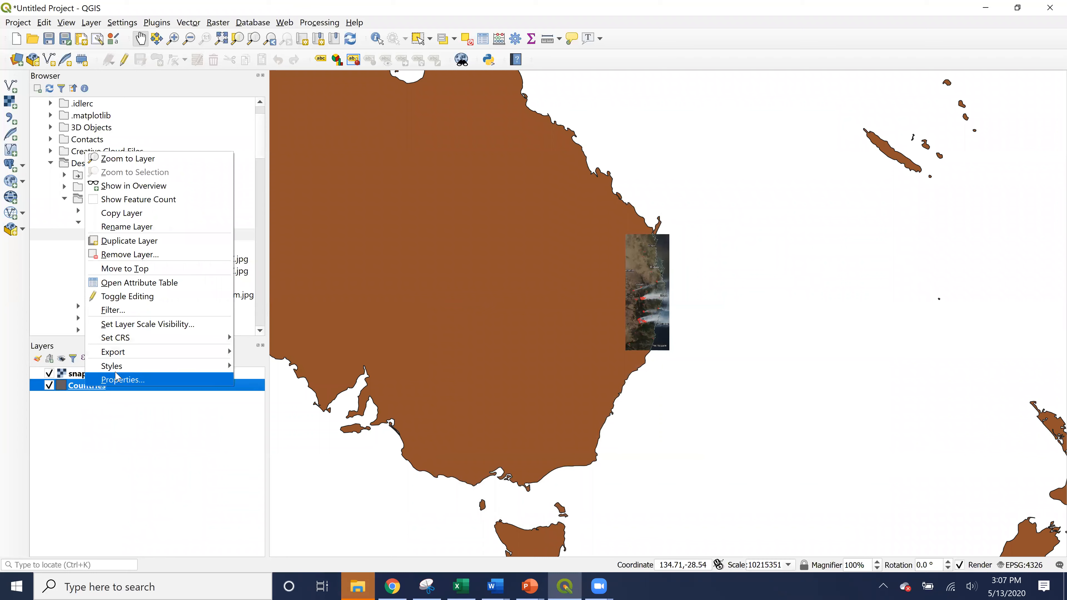
pyautogui.click(597, 321)
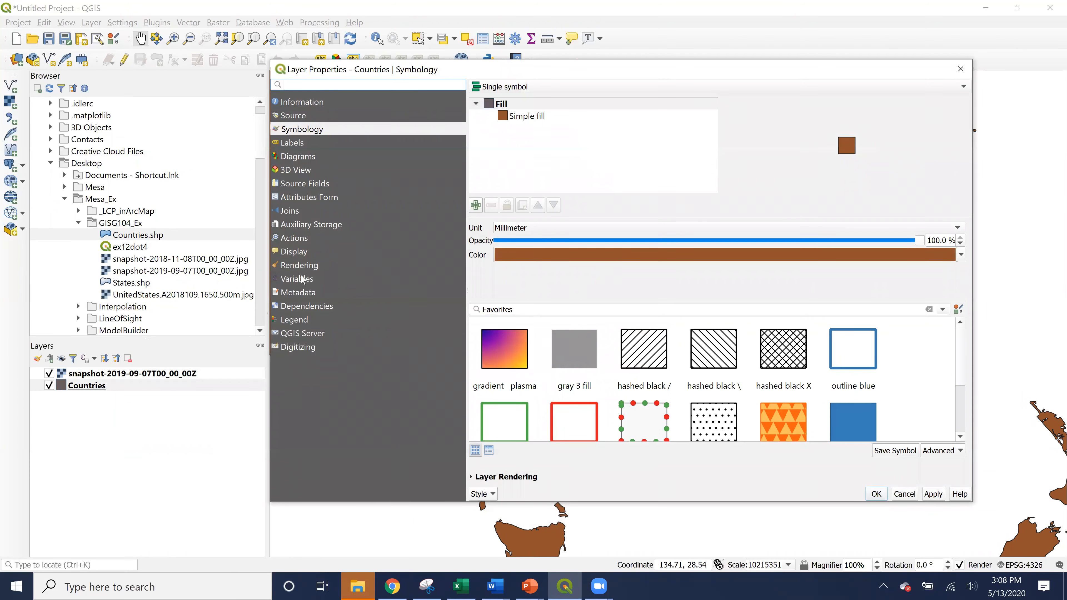
pyautogui.click(298, 116)
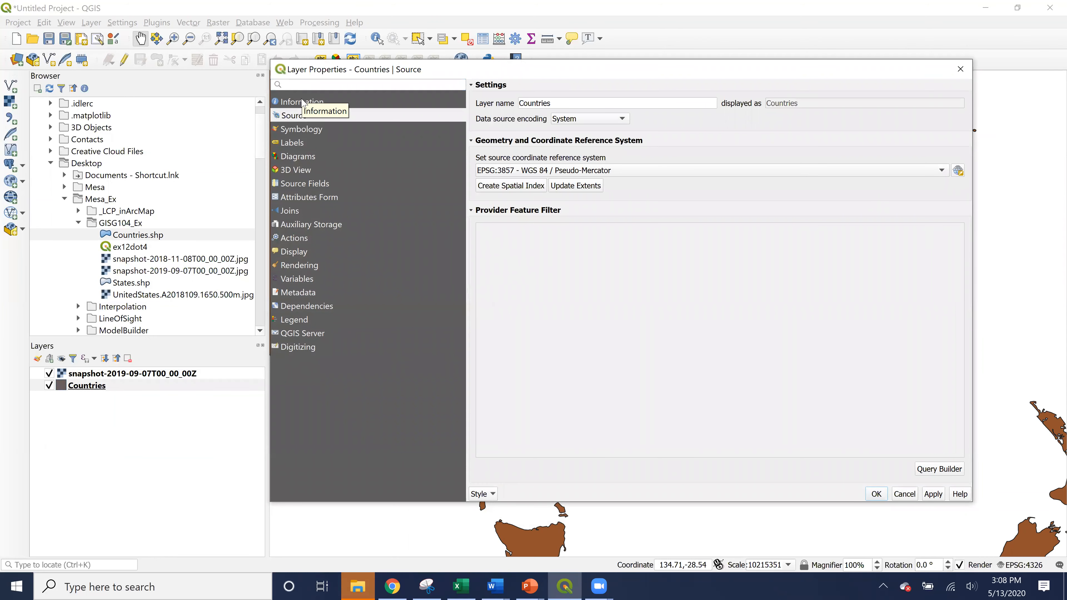
pyautogui.click(302, 102)
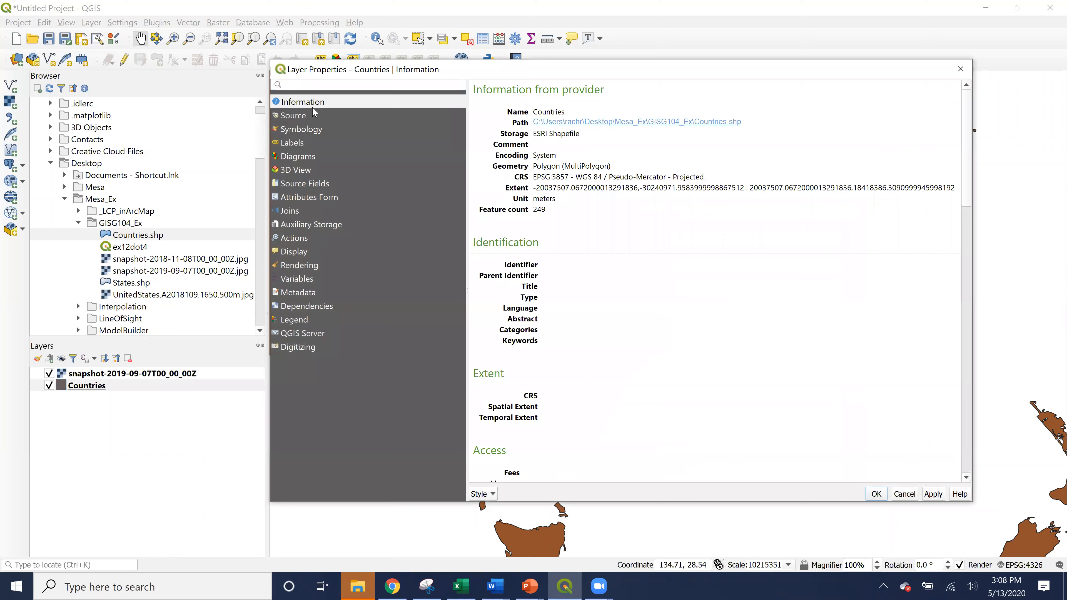
pyautogui.click(961, 68)
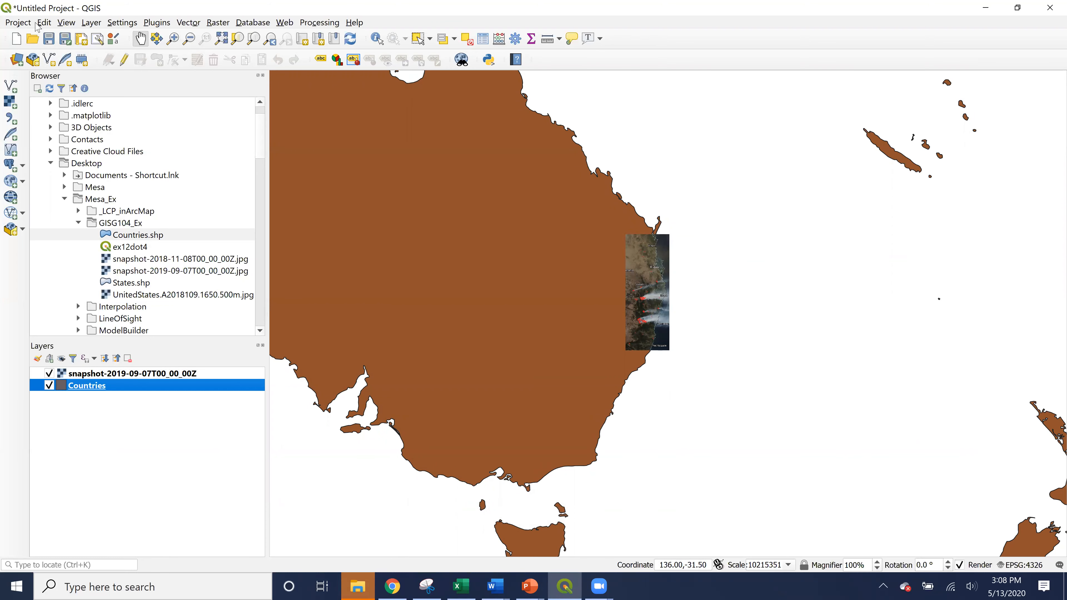
# Step: Review the project's coordinate reference system and the listed WGS alternatives, keeping WGS 84 selected
pyautogui.click(19, 23)
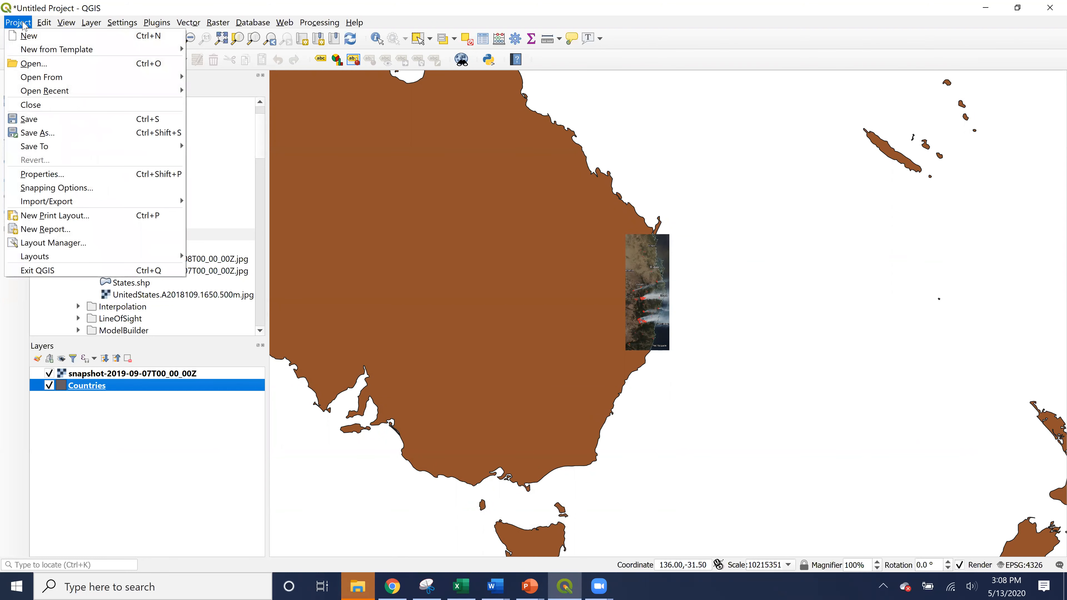
pyautogui.click(48, 175)
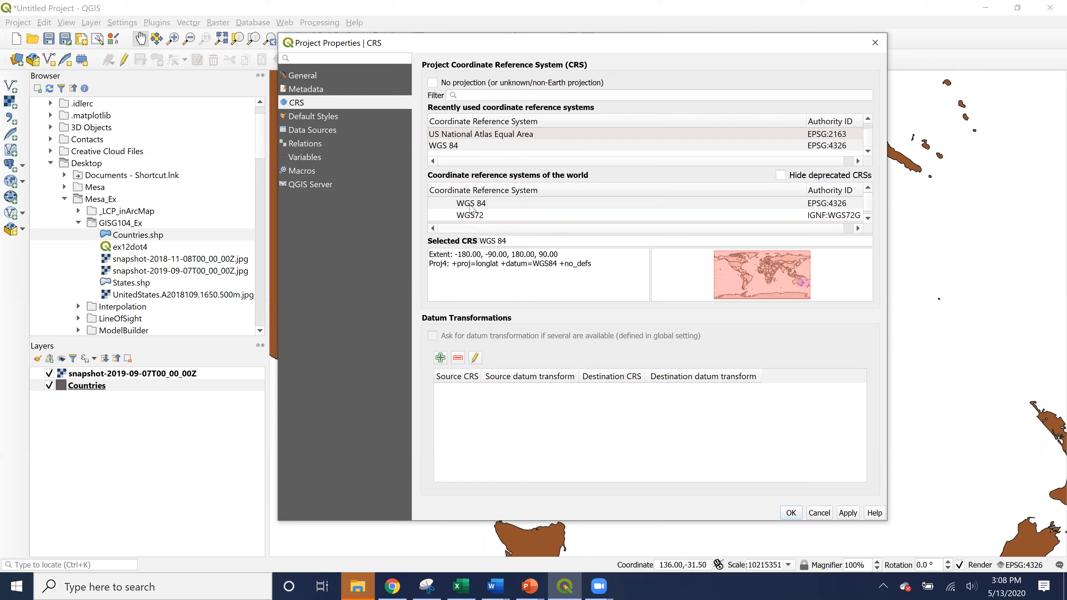
pyautogui.moveTo(561, 269); pyautogui.dragTo(592, 269)
pyautogui.click(867, 247)
pyautogui.click(867, 218)
pyautogui.click(868, 217)
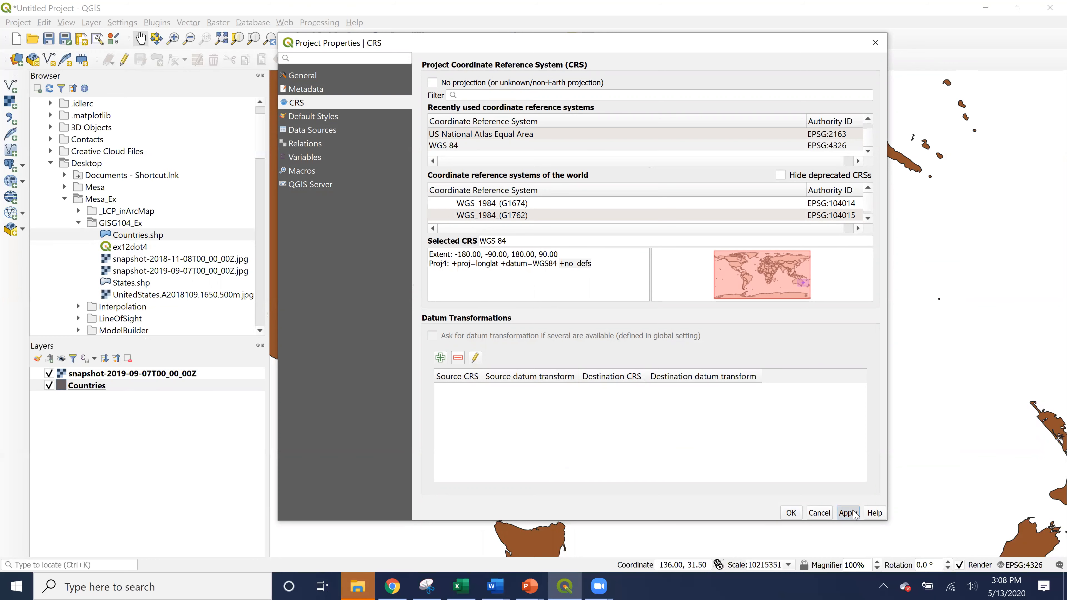
pyautogui.click(789, 513)
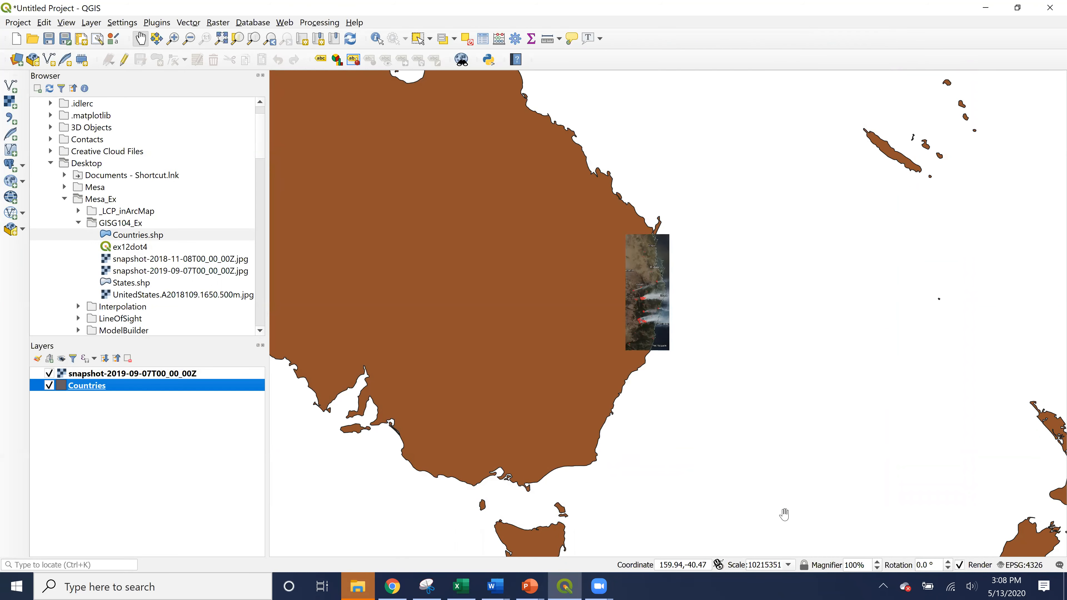